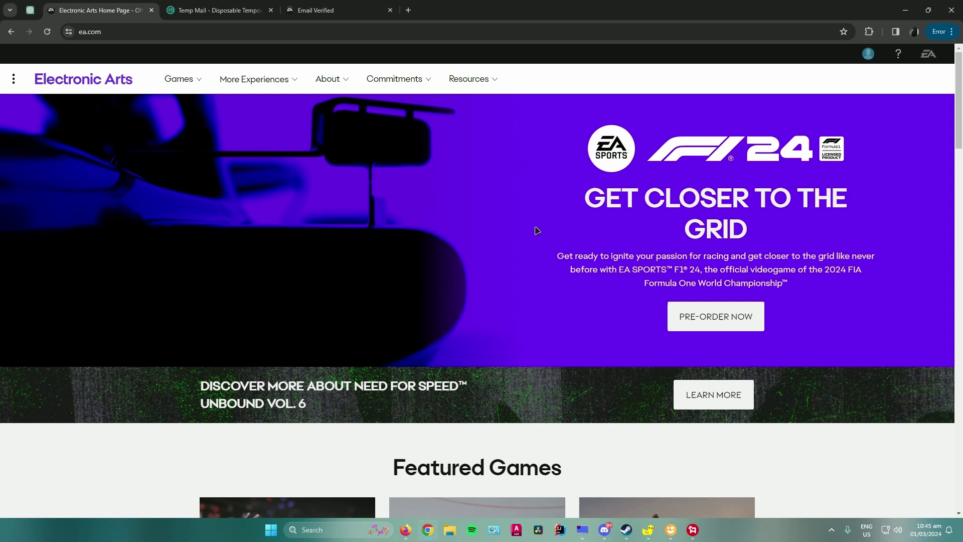
pyautogui.scroll(-5, 537, 230)
pyautogui.scroll(-7, 537, 230)
pyautogui.scroll(-15, 532, 227)
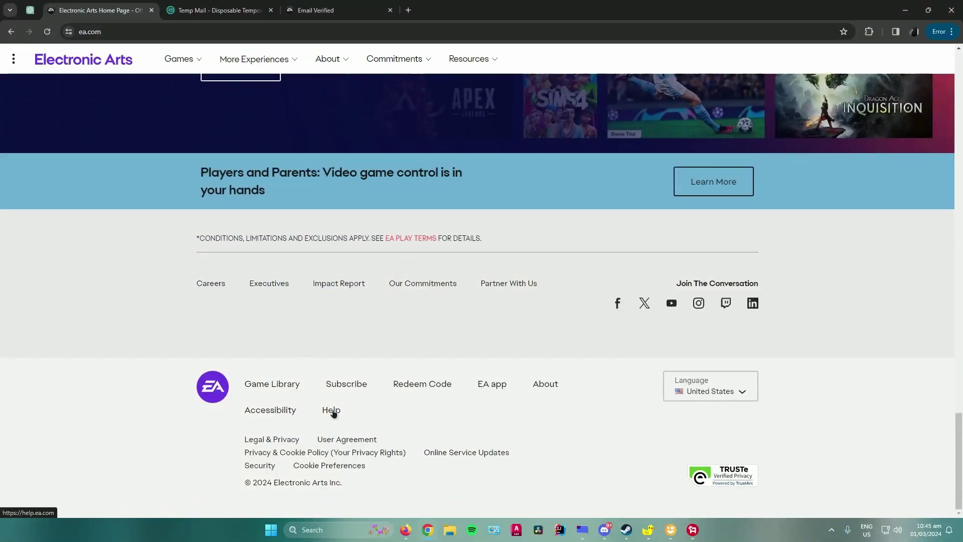
# Go from the footer Help link to the EA app's help topics via See more
pyautogui.click(336, 411)
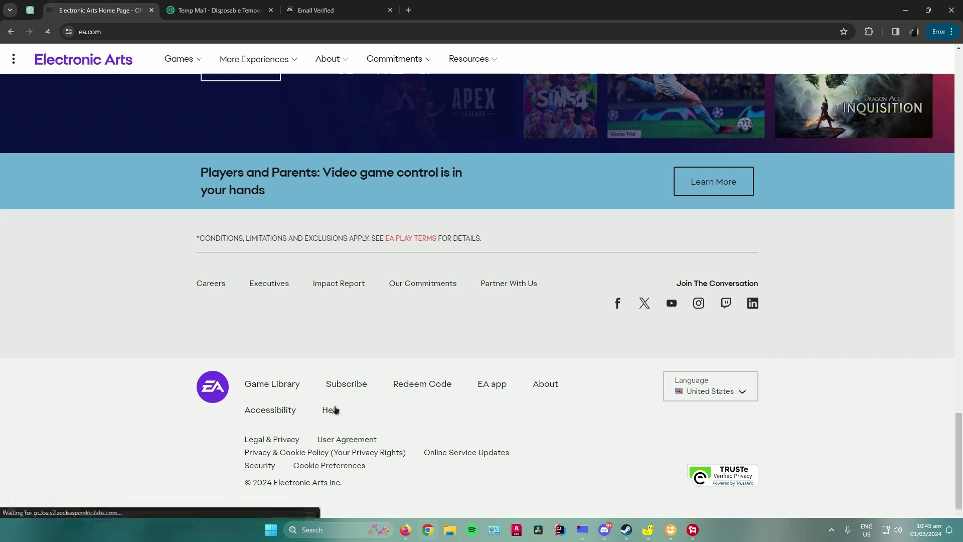
pyautogui.scroll(-2, 307, 290)
pyautogui.scroll(-1, 309, 290)
pyautogui.scroll(-2, 312, 291)
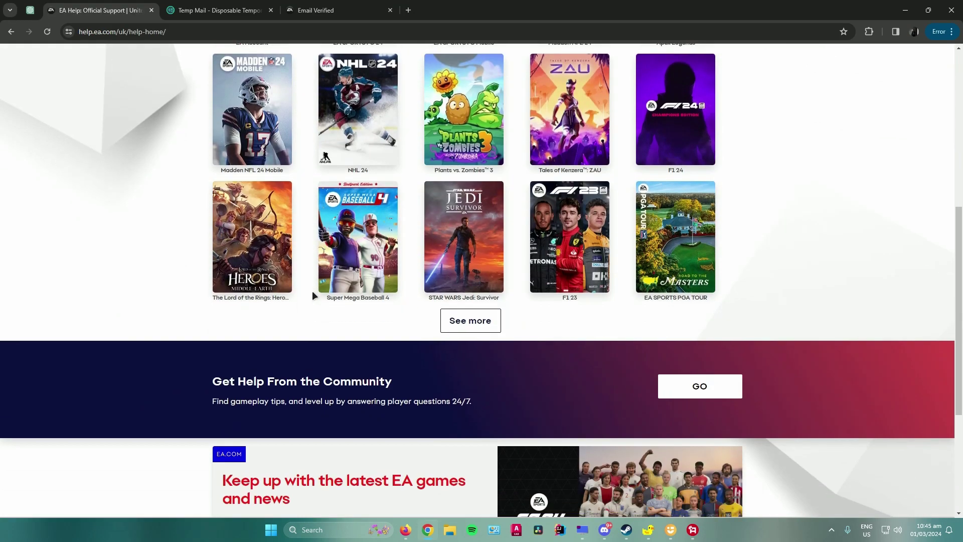
pyautogui.click(456, 329)
pyautogui.scroll(-1, 466, 323)
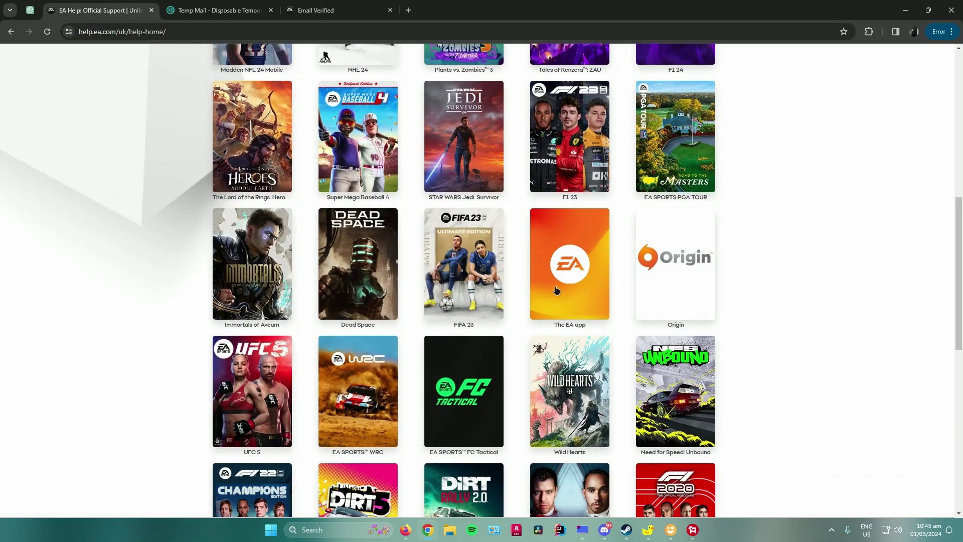
pyautogui.click(557, 290)
pyautogui.scroll(-2, 362, 244)
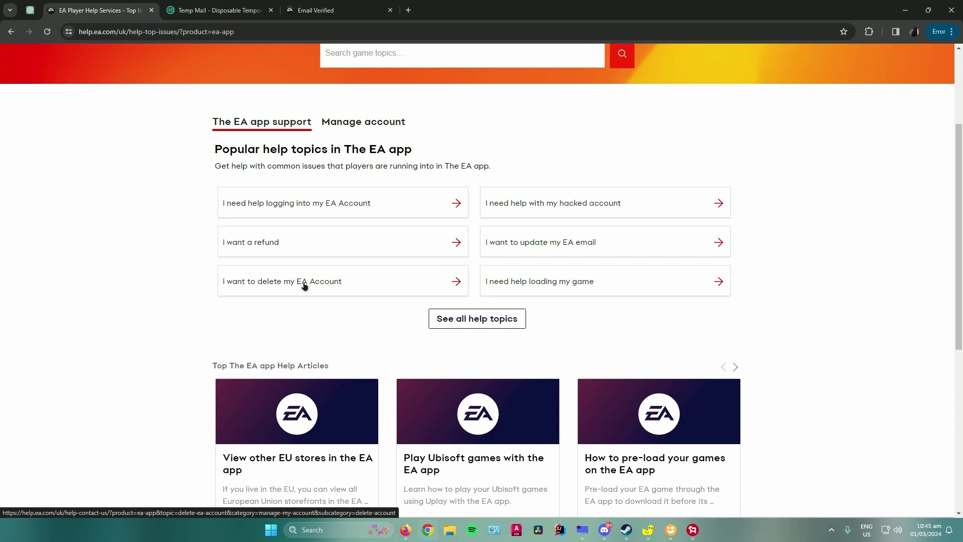
# Choose 'I want to delete my EA Account', log in, and start a chat with an advisor
pyautogui.click(304, 285)
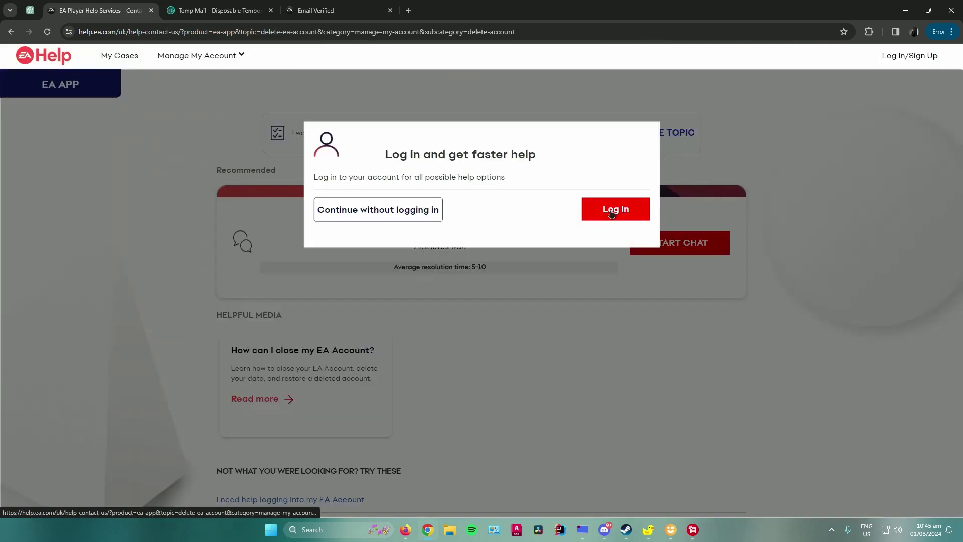
pyautogui.click(606, 210)
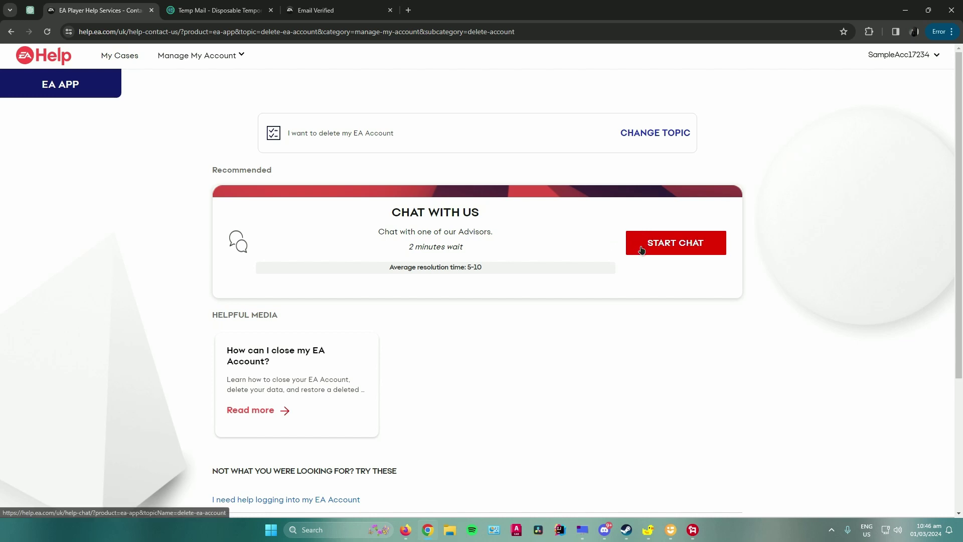
pyautogui.click(644, 249)
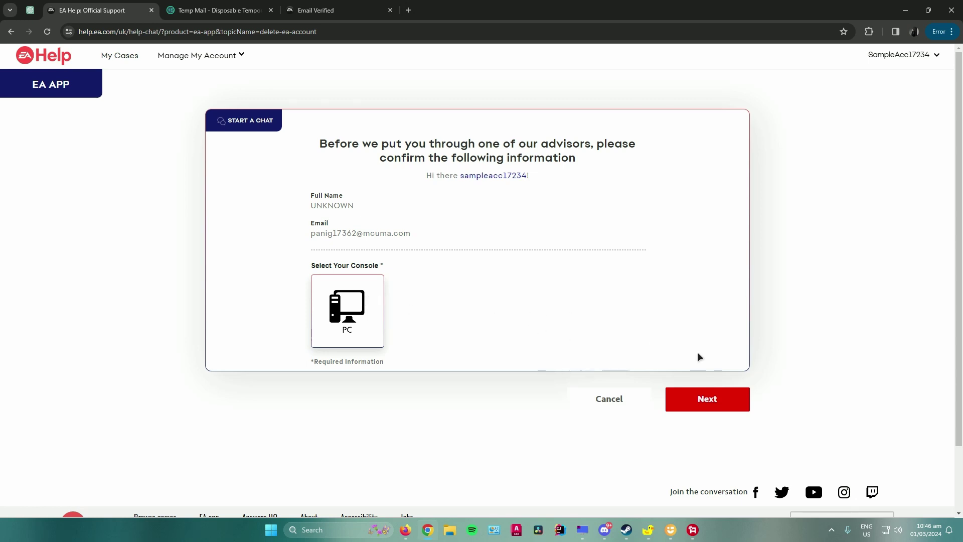
# Confirm the details, then enter a first name and the subject 'I want to delete my EA Account'
pyautogui.click(722, 400)
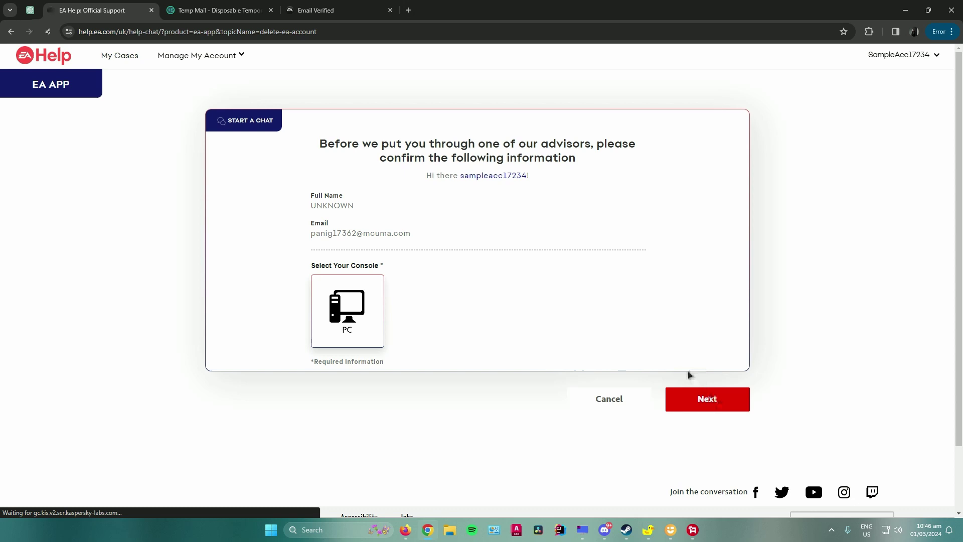
pyautogui.click(478, 232)
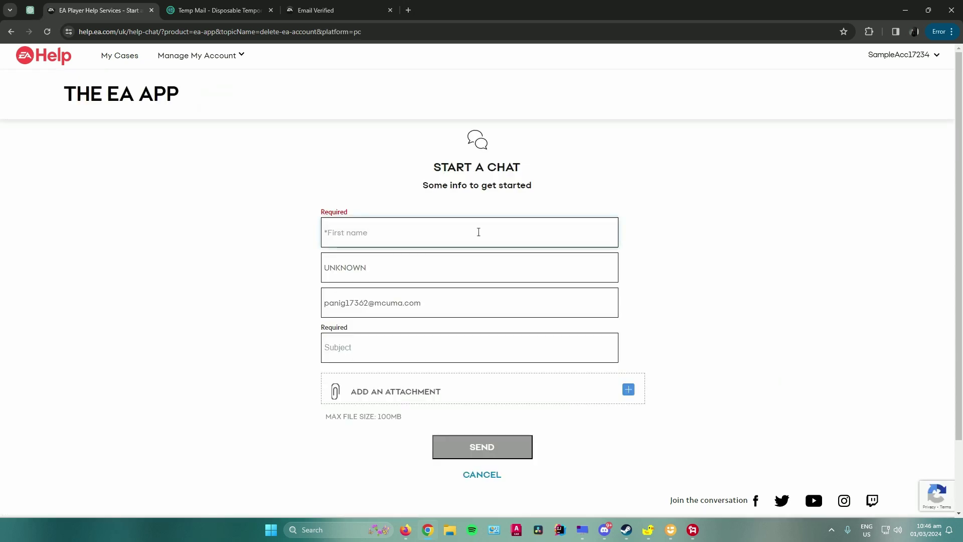
pyautogui.write('John')
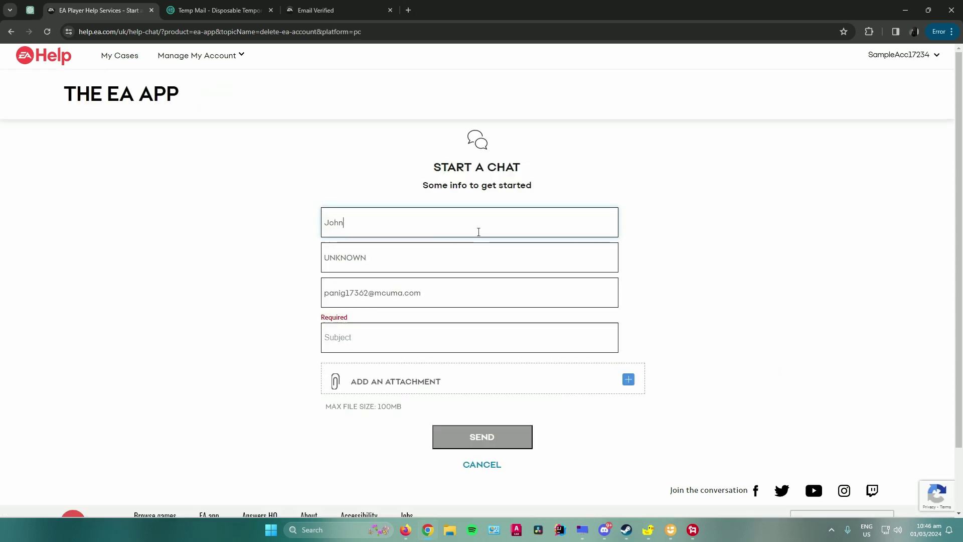
pyautogui.click(407, 334)
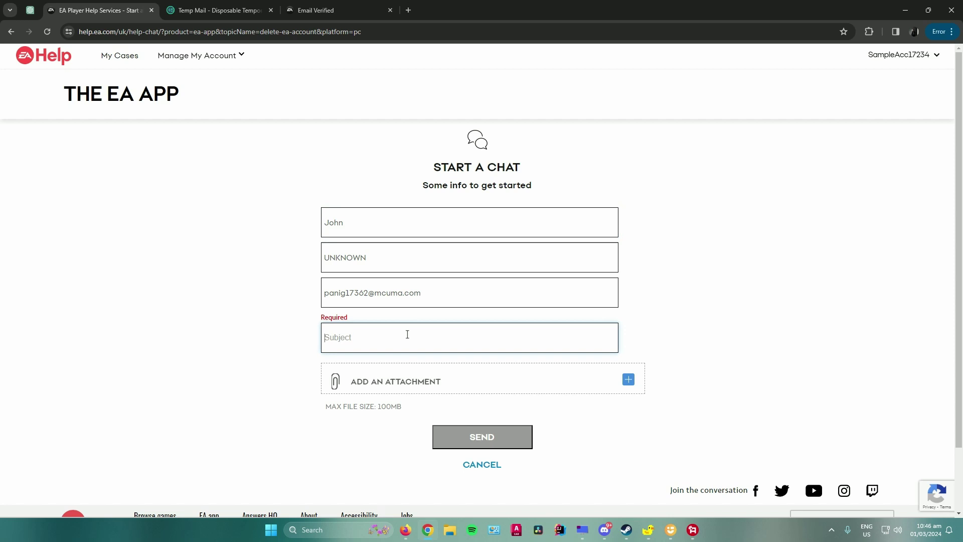
pyautogui.write('I want to dele')
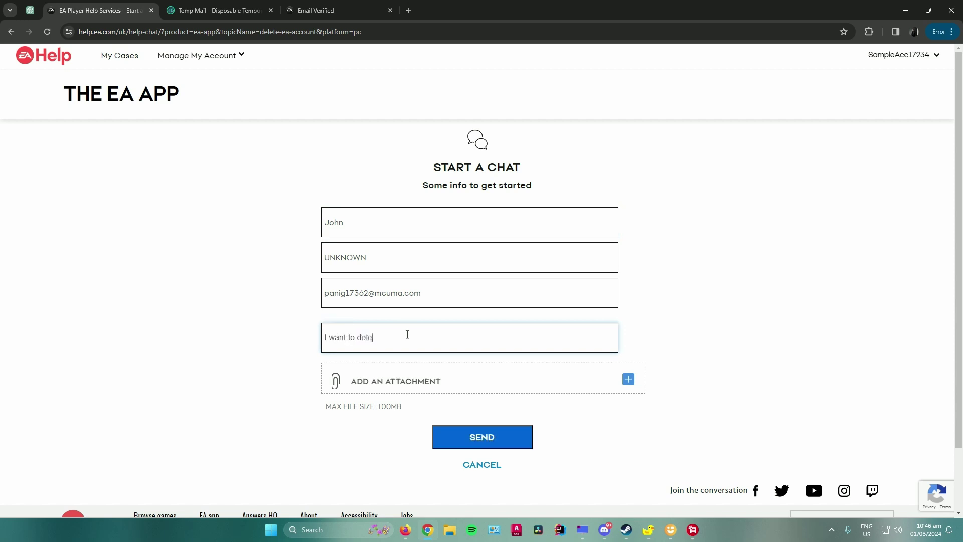
pyautogui.write('te my EA A')
pyautogui.write('ccount')
pyautogui.click(482, 439)
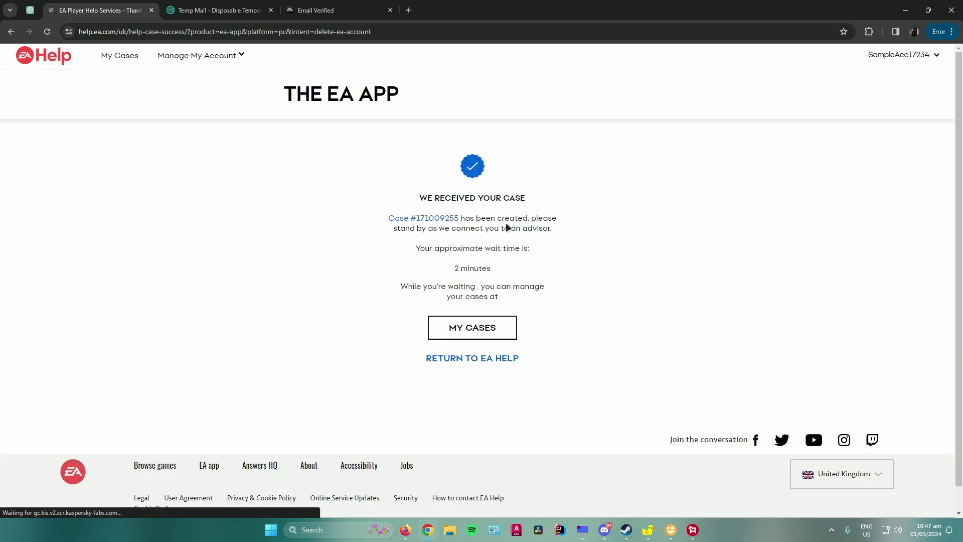